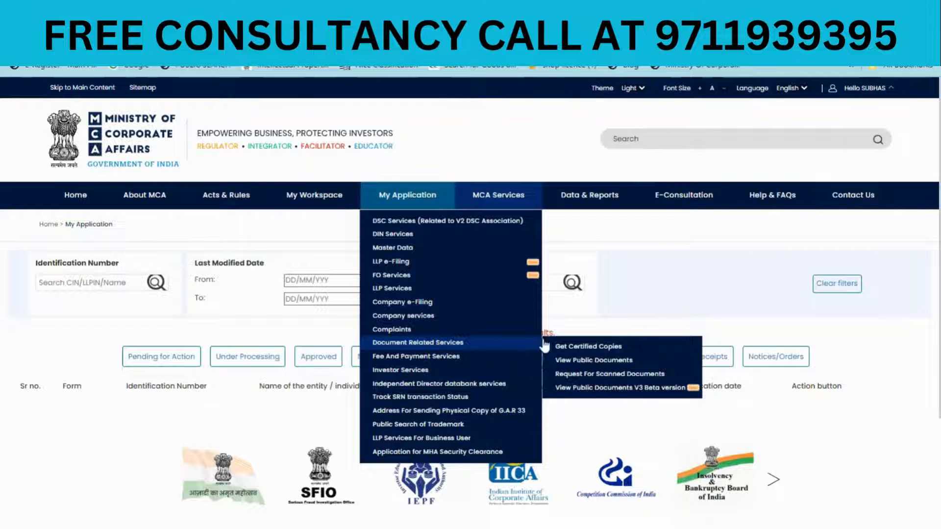
- Open the V3 beta View Public Documents service and search for the company TRISUKA INFRASTRUCTURE PRIVATE LIMITED
mouse_move(630, 389)
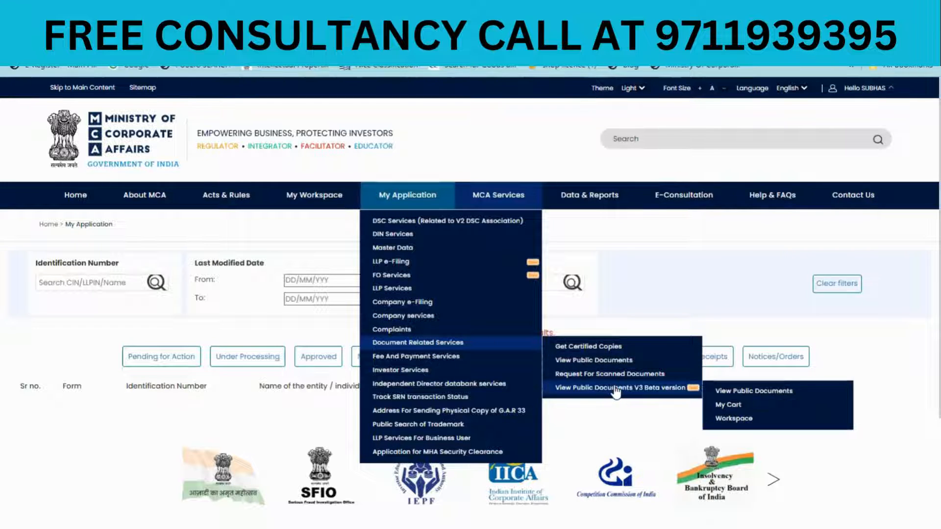
left_click(734, 395)
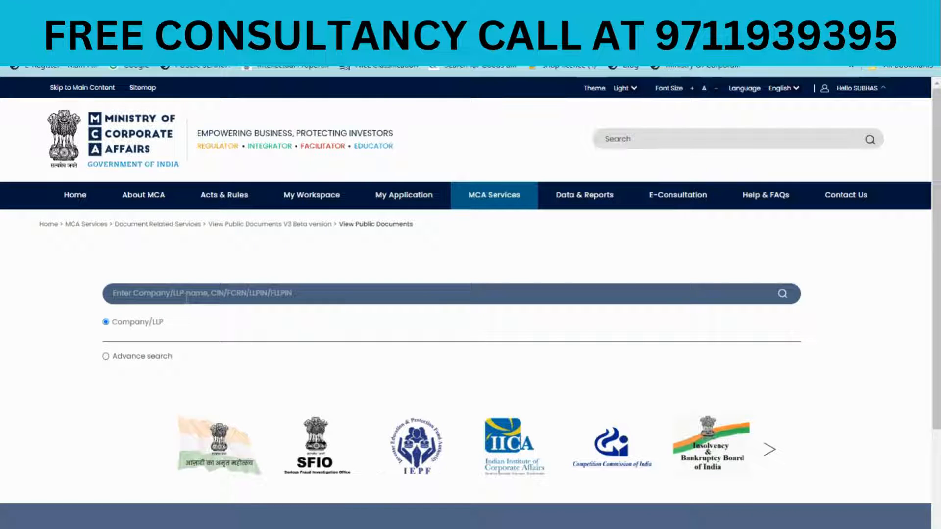
left_click(186, 299)
type("TRISUKA INFRASTRUCTURE PRIVATE LIMITED")
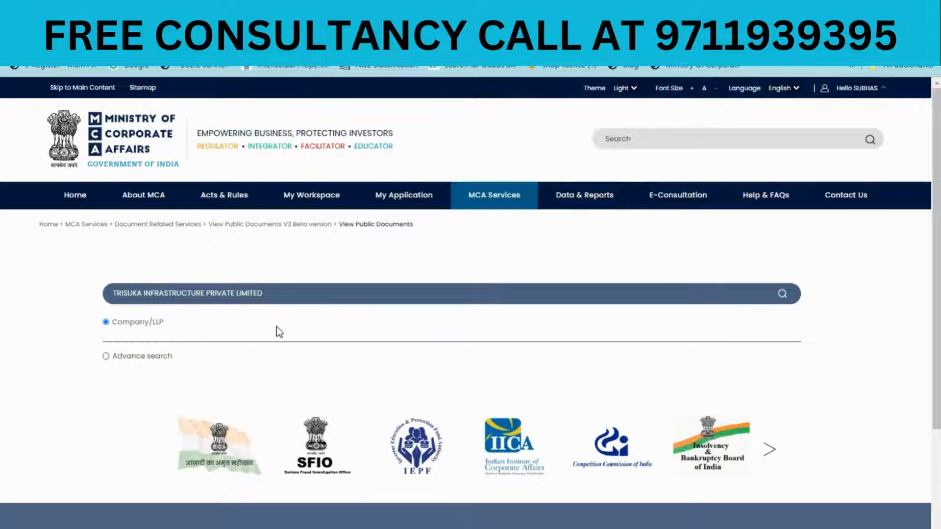
key("Return")
scroll(654, 345, "down", 3)
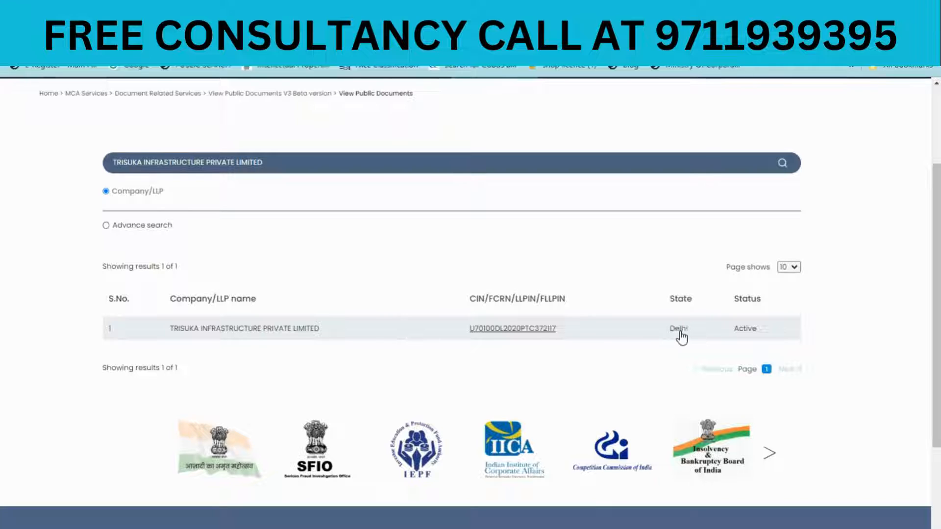
- Open the found company's document categories and select all of them
left_click(525, 331)
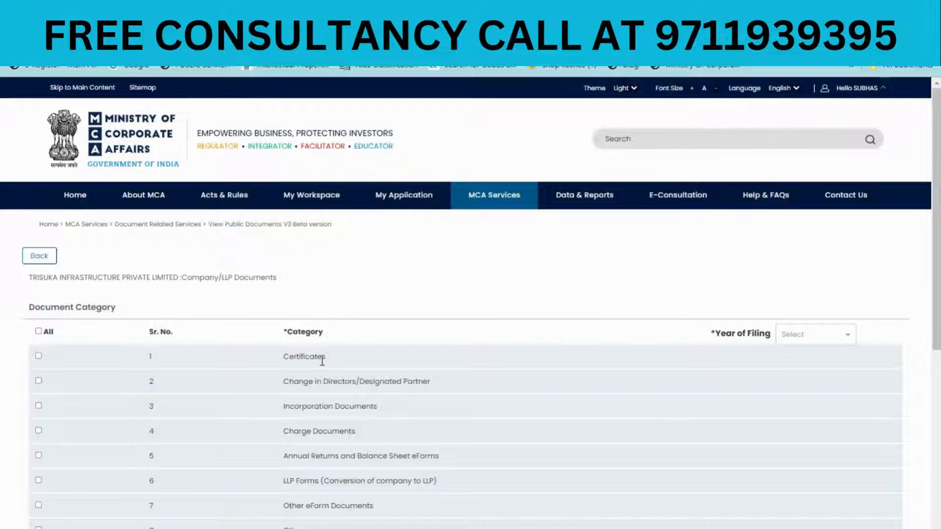
left_click_drag(326, 356, 289, 356)
left_click_drag(428, 382, 358, 432)
left_click_drag(271, 463, 377, 458)
left_click(40, 335)
left_click(41, 335)
left_click(38, 332)
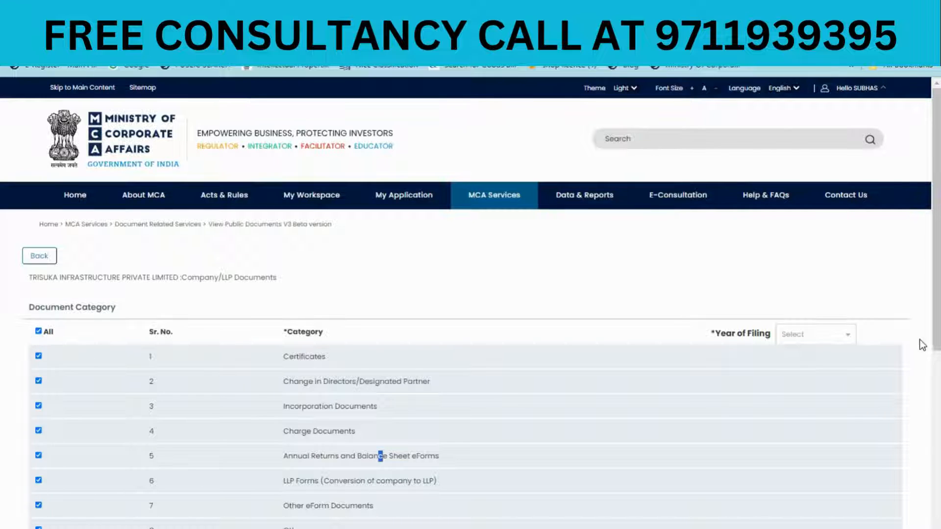
- Select all years of filing and list the company's documents for the selected categories
left_click(809, 335)
scroll(803, 385, "down", 1)
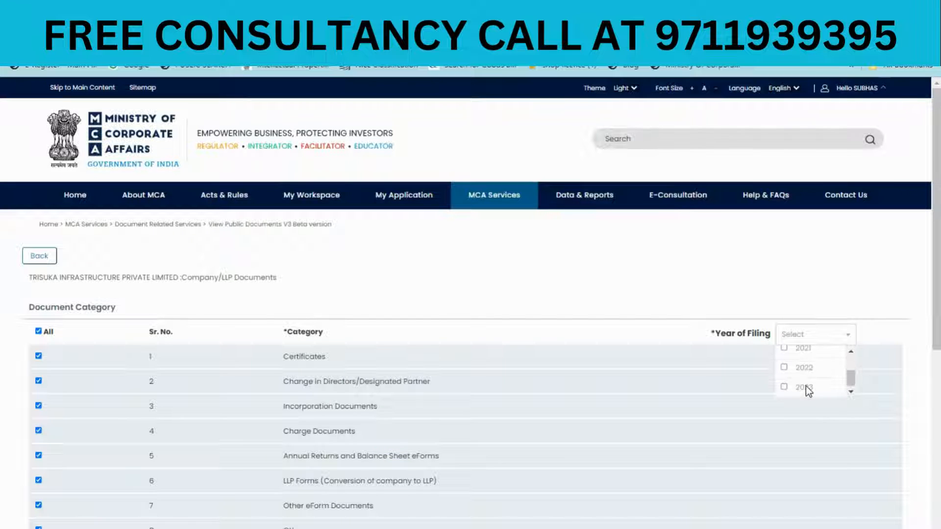
scroll(806, 387, "up", 1)
left_click(785, 356)
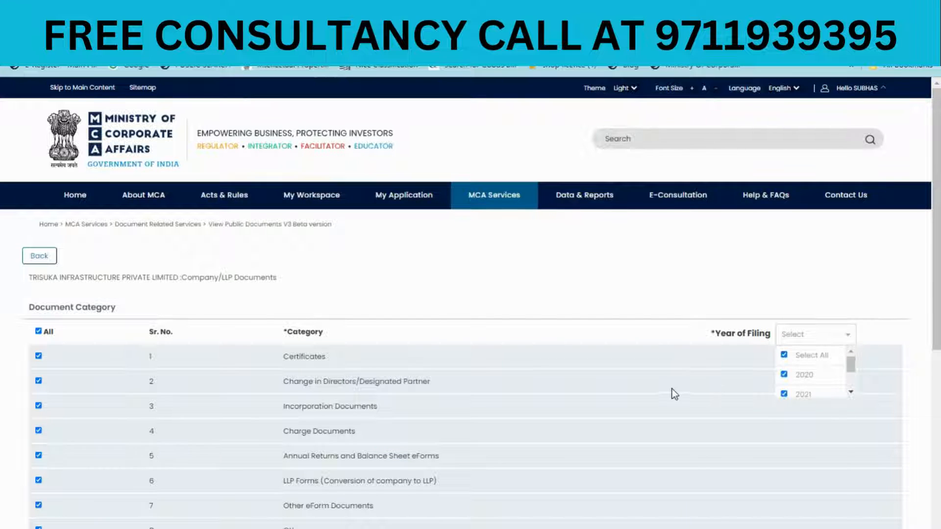
scroll(672, 390, "down", 5)
left_click(892, 320)
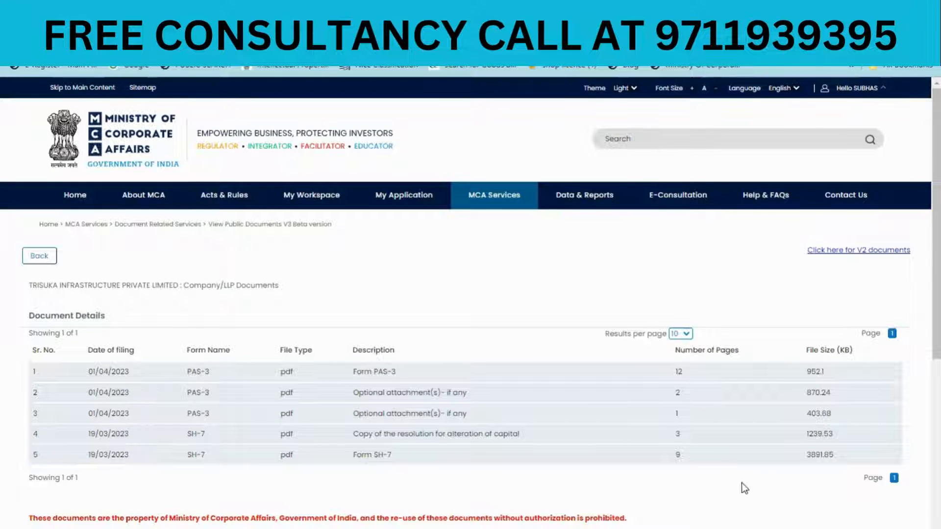
- Review the listed document details and add the company to the cart
left_click_drag(31, 283, 834, 456)
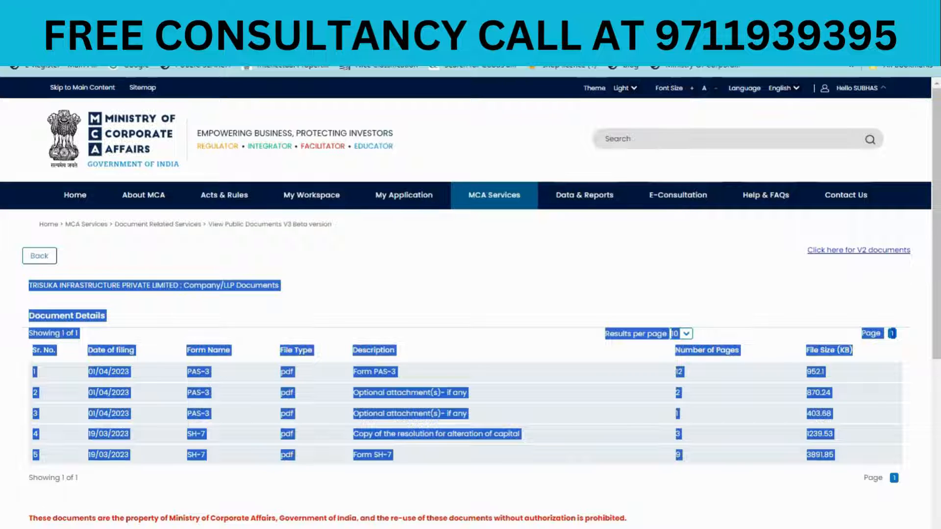
left_click(402, 425)
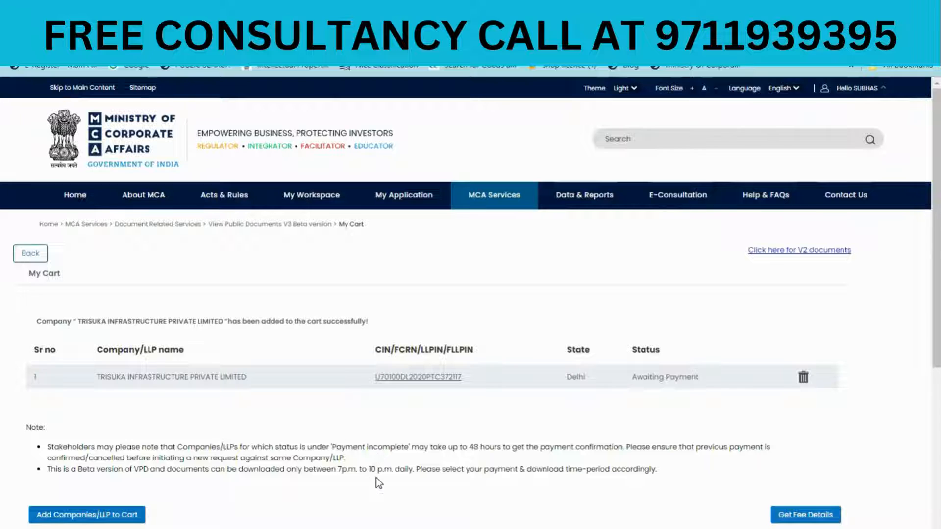
- Examine the cart entry's payment status and the notes on payment confirmation and permitted download hours
left_click_drag(700, 375, 631, 381)
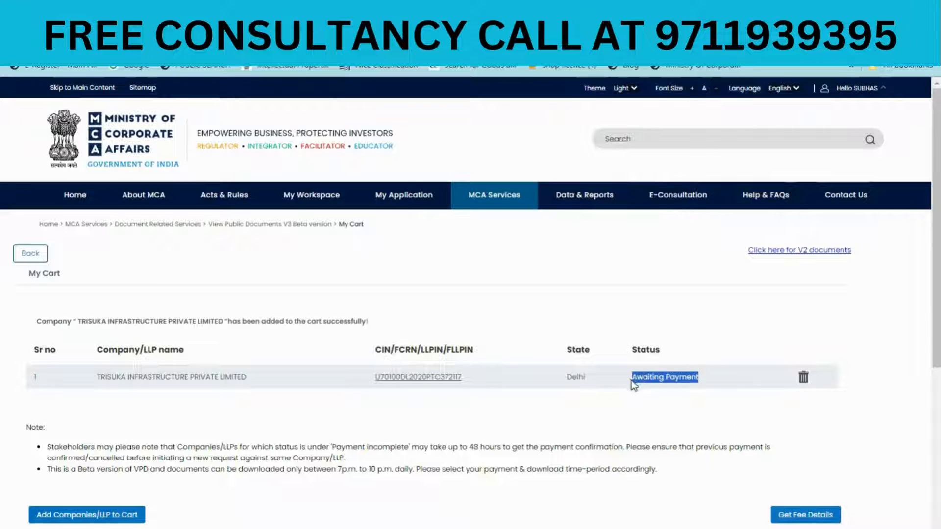
triple_click(28, 275)
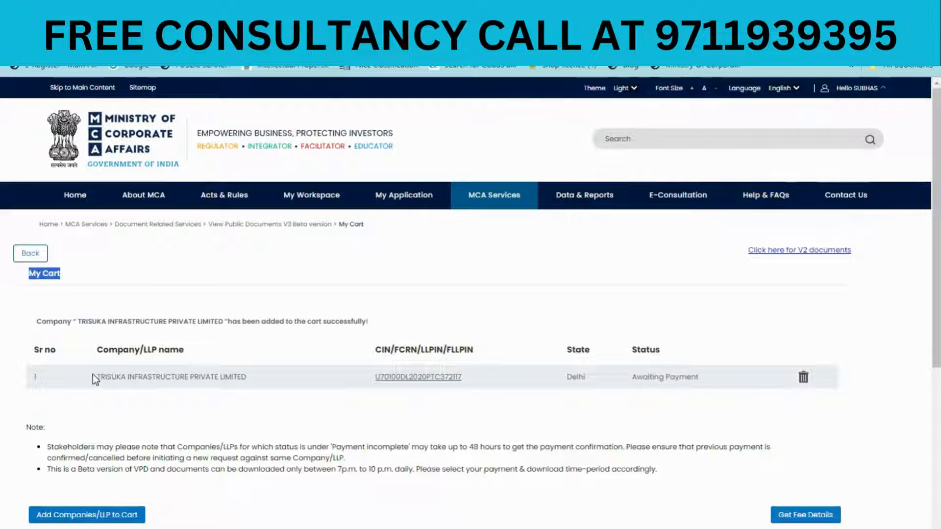
left_click_drag(95, 375, 717, 388)
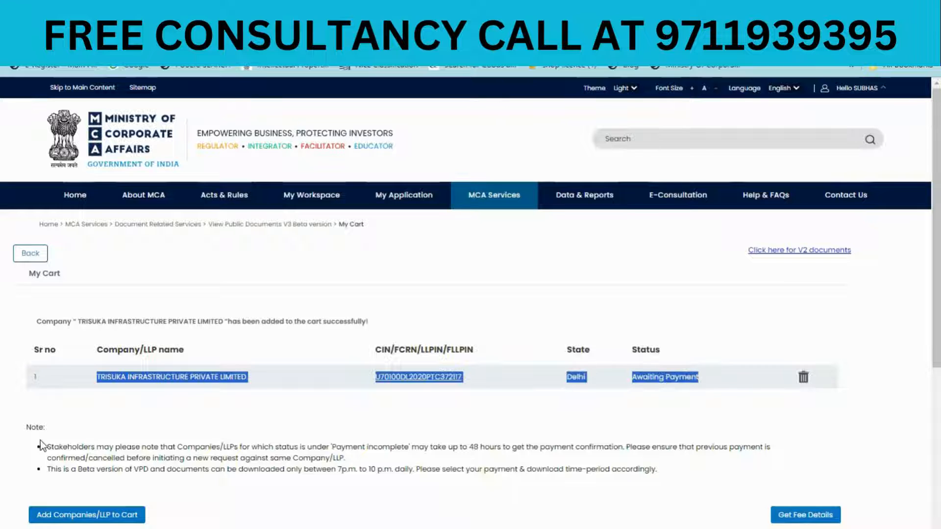
left_click_drag(46, 447, 559, 457)
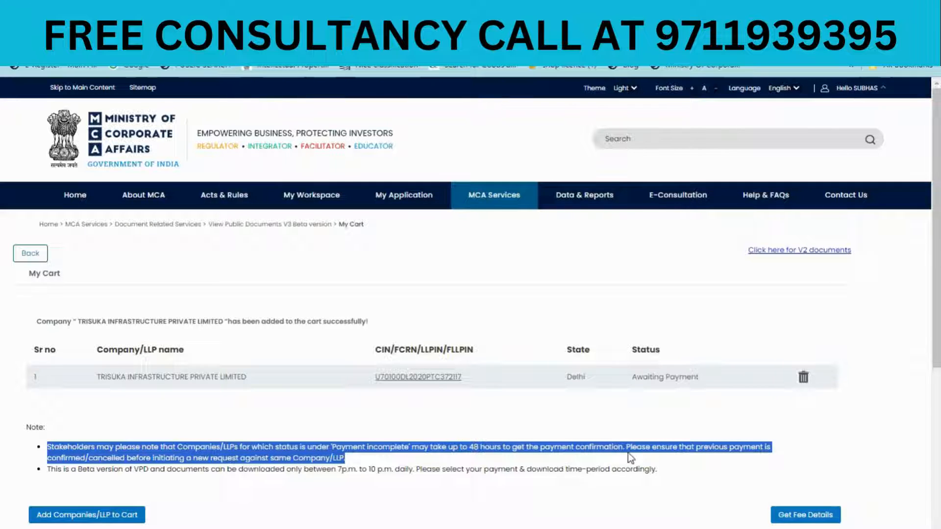
left_click_drag(628, 458, 763, 448)
left_click(766, 450)
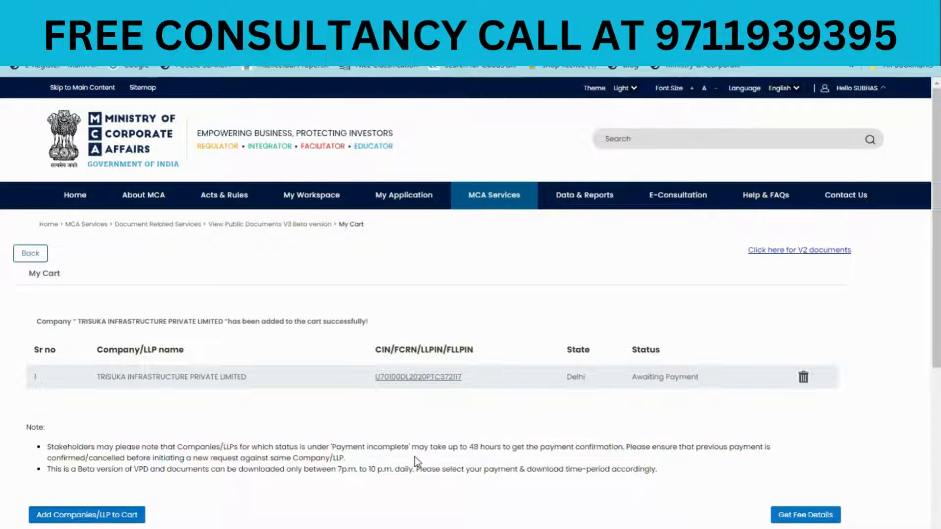
left_click_drag(47, 458, 356, 466)
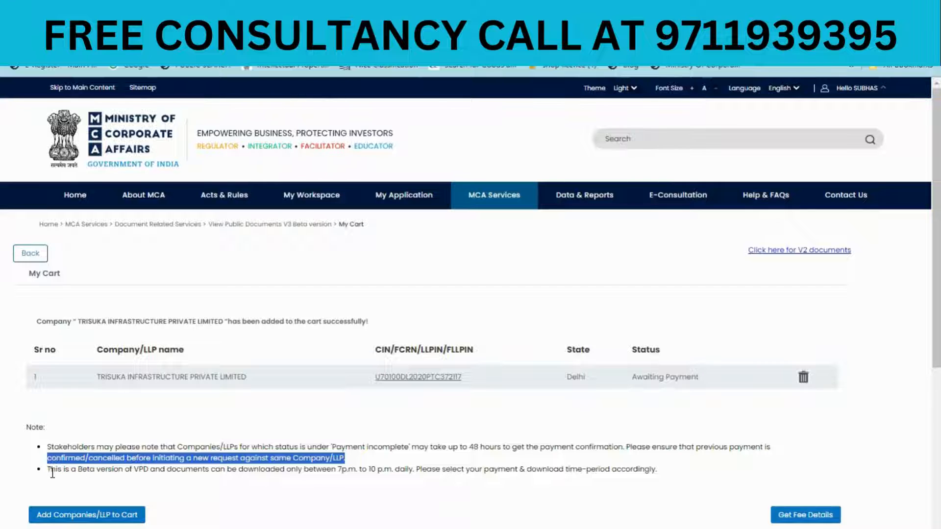
left_click_drag(58, 471, 654, 485)
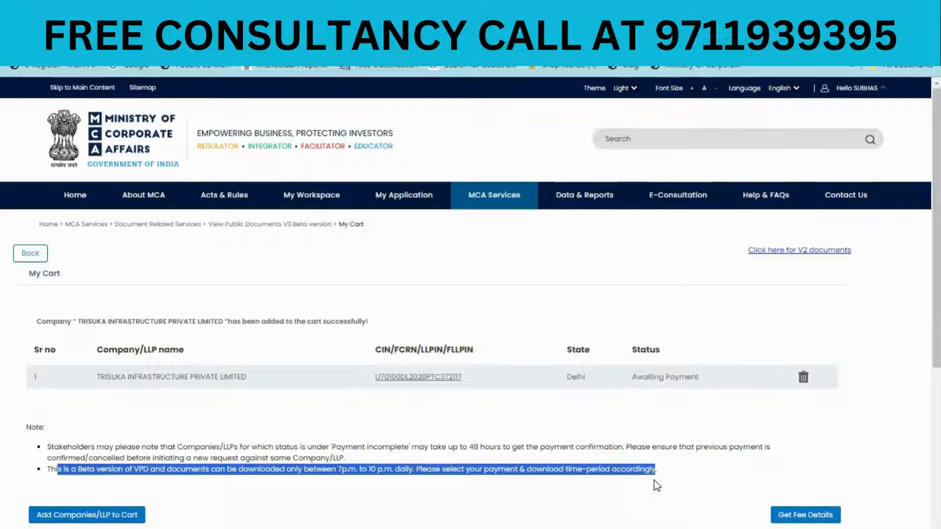
left_click(462, 510)
left_click_drag(338, 469, 392, 466)
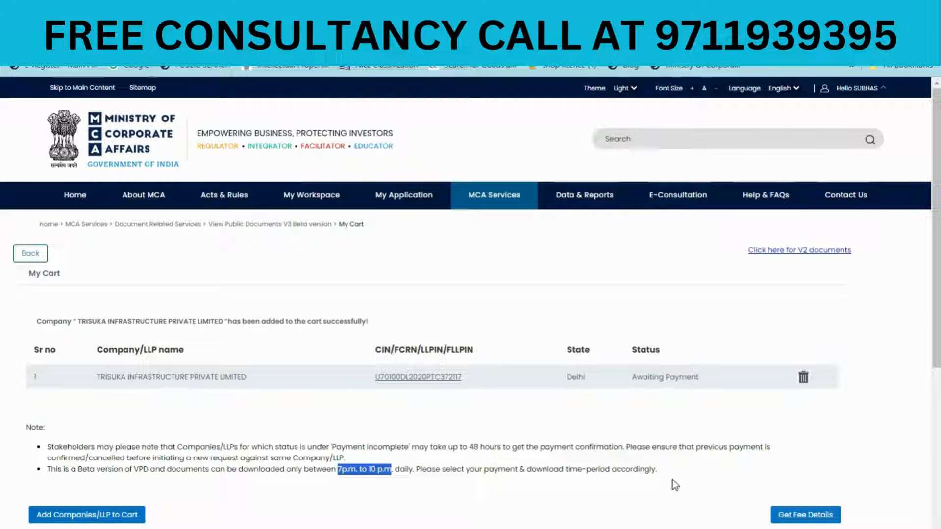
- Get the fee details for the company in the cart and proceed to make the payment
left_click(804, 519)
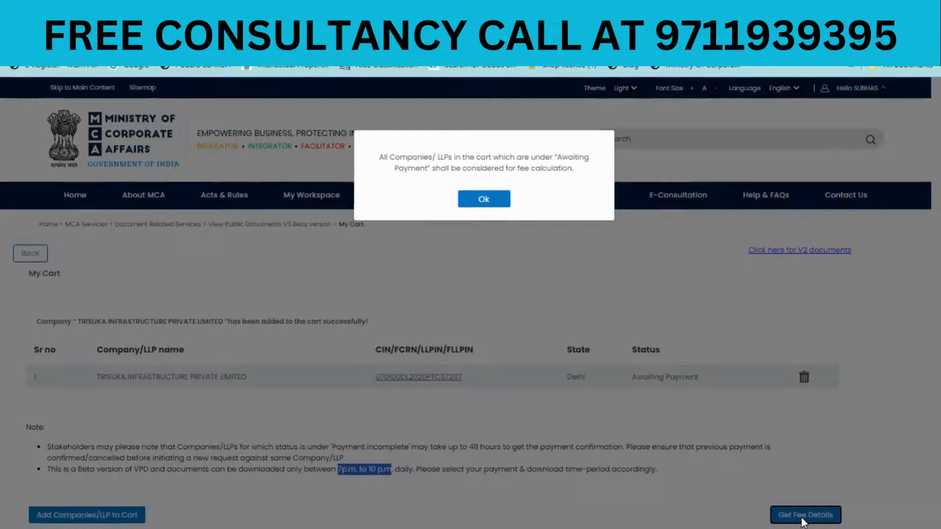
left_click(490, 204)
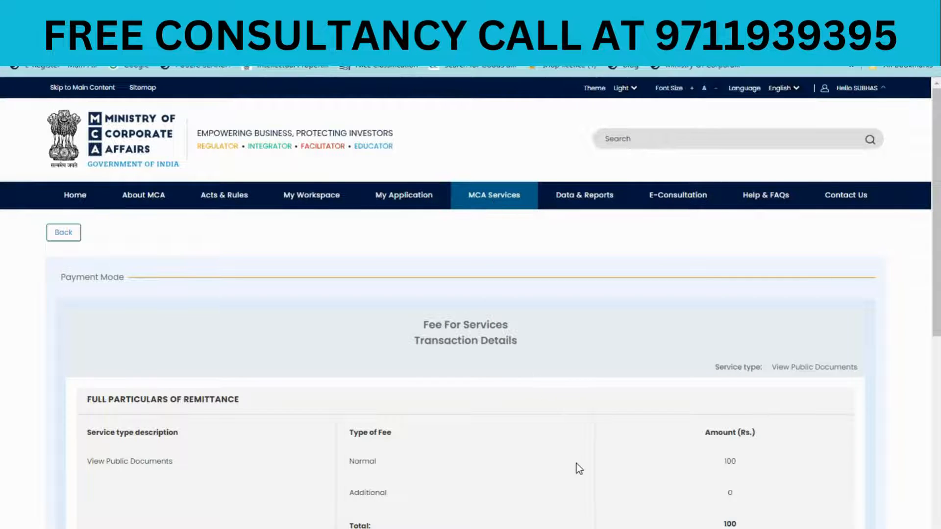
scroll(577, 464, "down", 4)
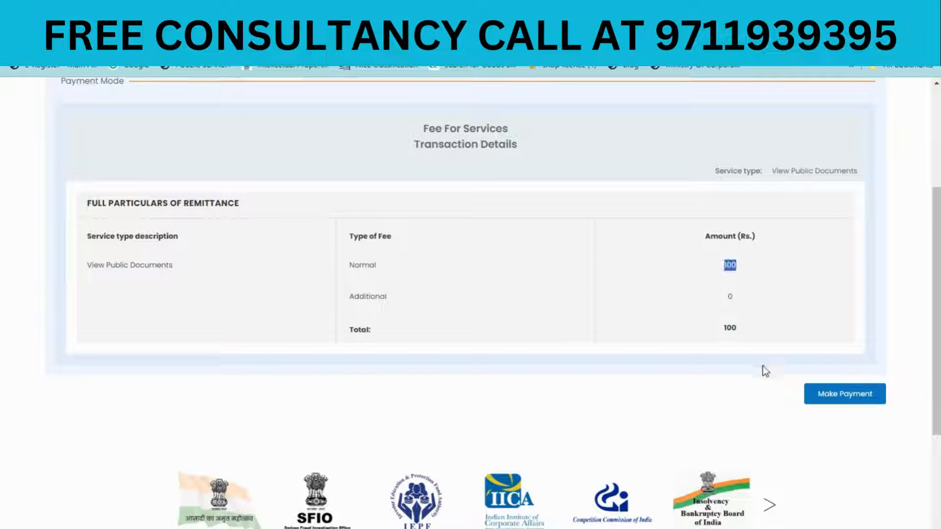
left_click(836, 395)
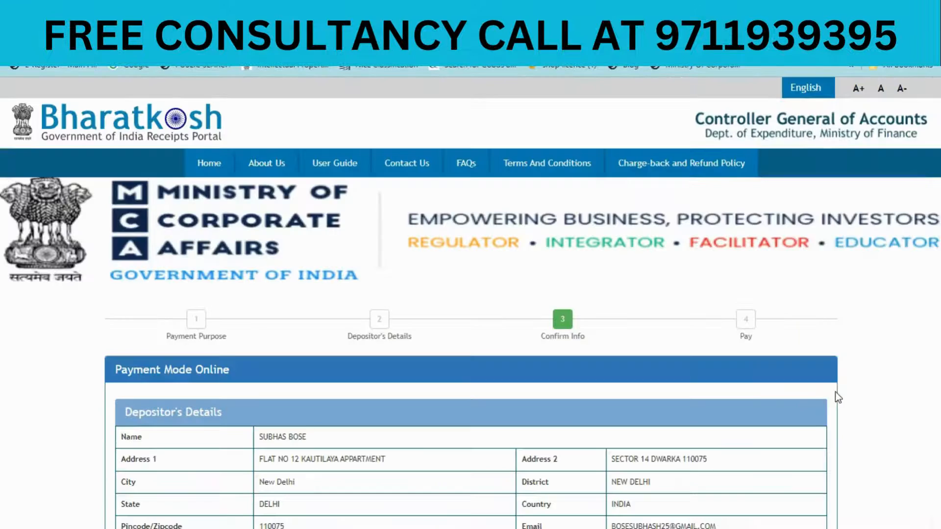
- Confirm the depositor's details and choose Kotak as the payment gateway
scroll(746, 415, "down", 5)
left_click(774, 493)
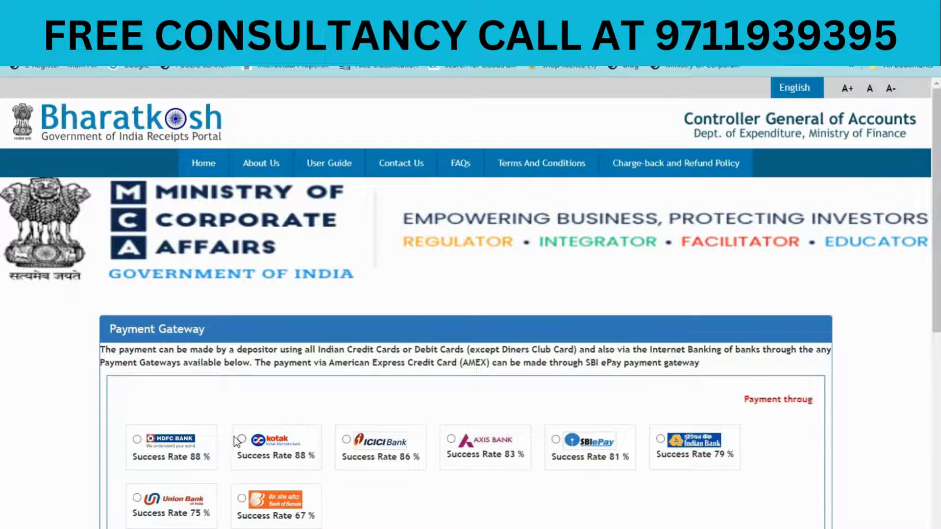
left_click(242, 439)
scroll(419, 473, "down", 3)
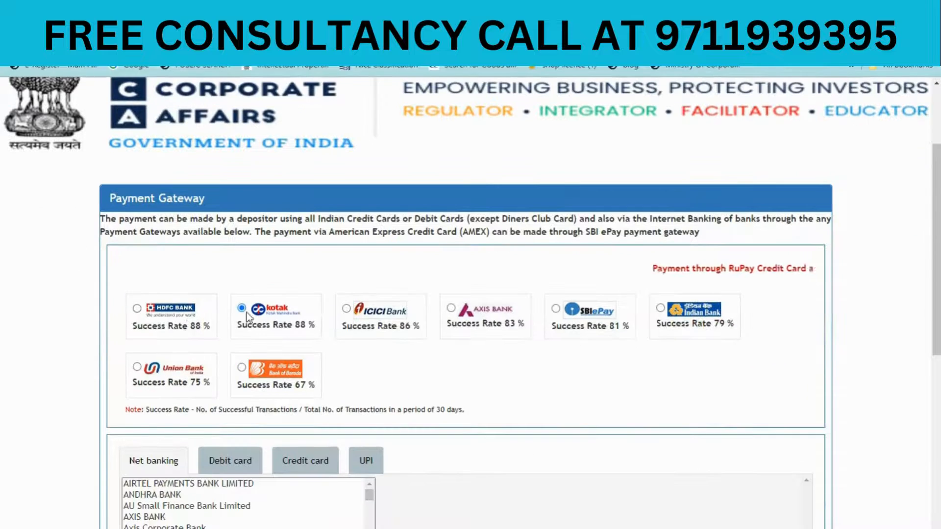
- Look through the available payment modes and select UPI
scroll(536, 371, "down", 3)
left_click(220, 330)
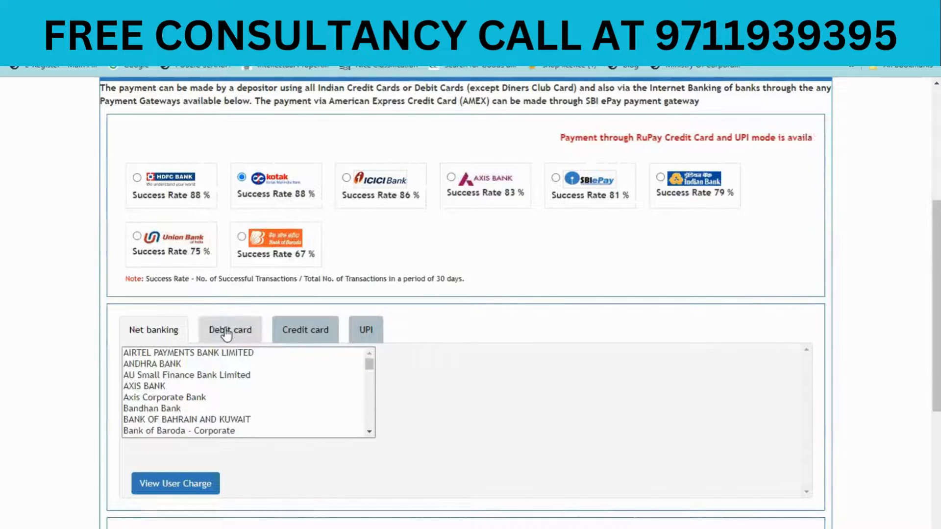
left_click(180, 329)
left_click(284, 330)
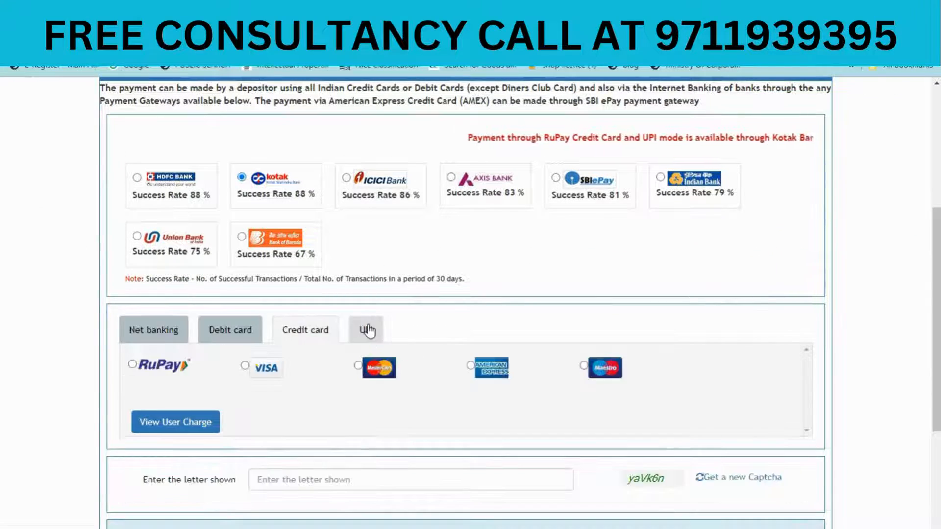
left_click(366, 330)
scroll(369, 324, "down", 5)
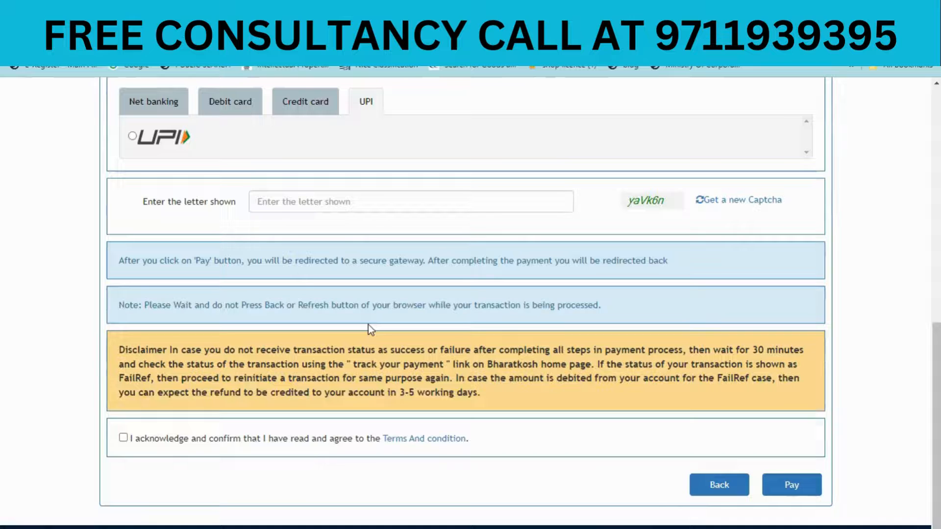
left_click(131, 135)
- Enter the captcha letters shown, accept the terms and conditions, and continue to the secure payment page
left_click(269, 203)
type("ya")
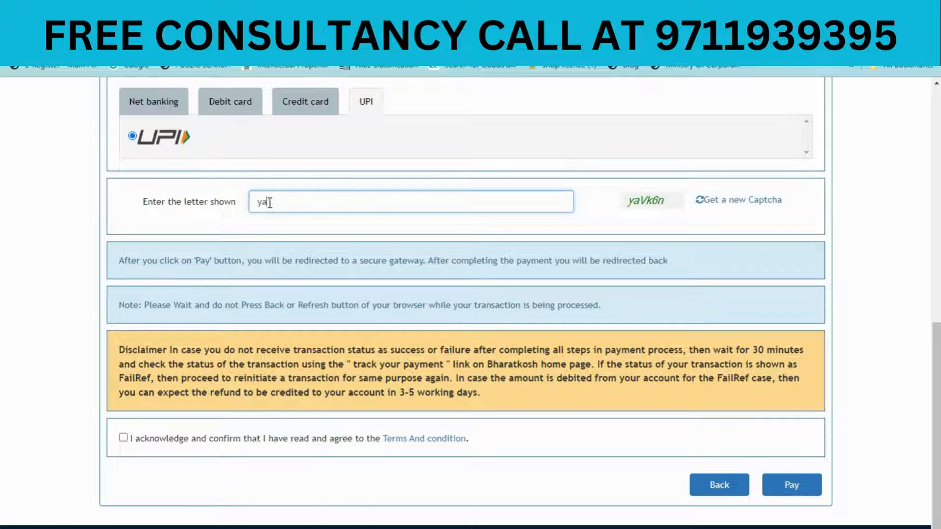
type("Vk6n")
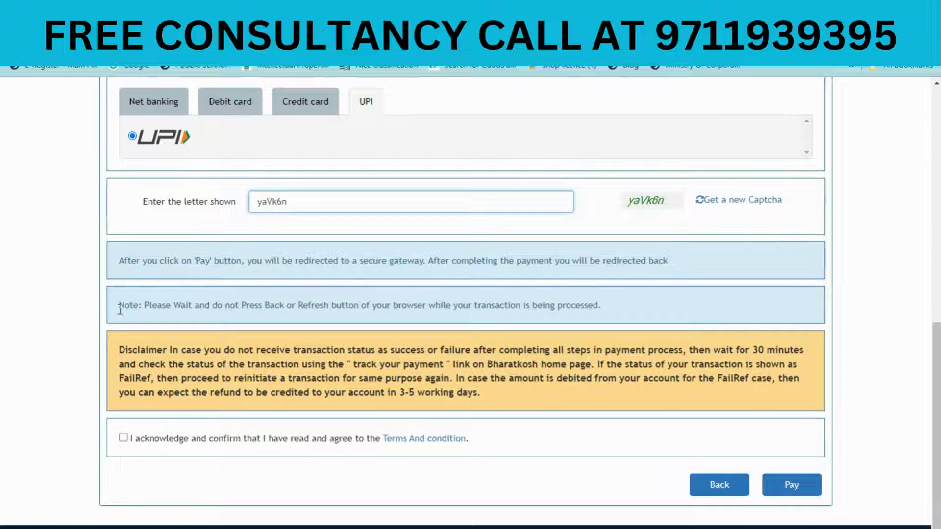
left_click(123, 438)
left_click(773, 490)
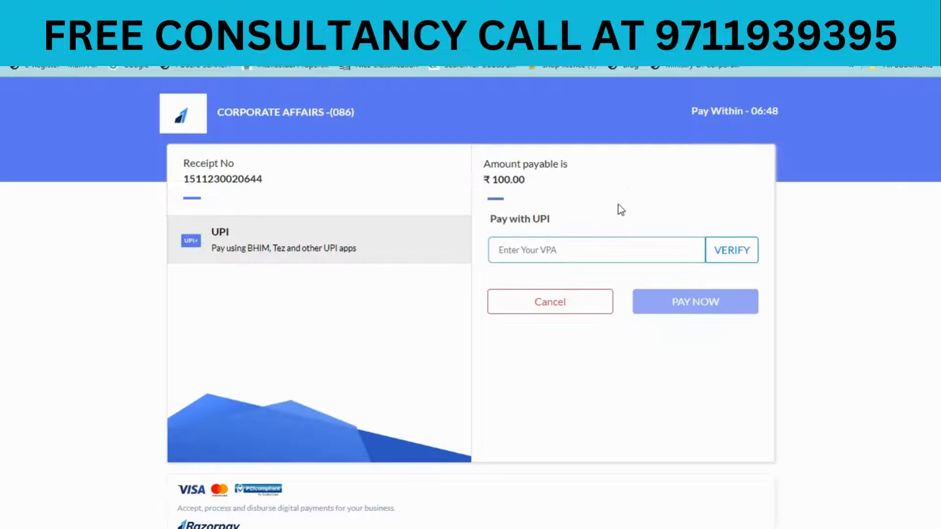
- Fill in the payer's saved UPI address, verify it and submit the payment
left_click(613, 244)
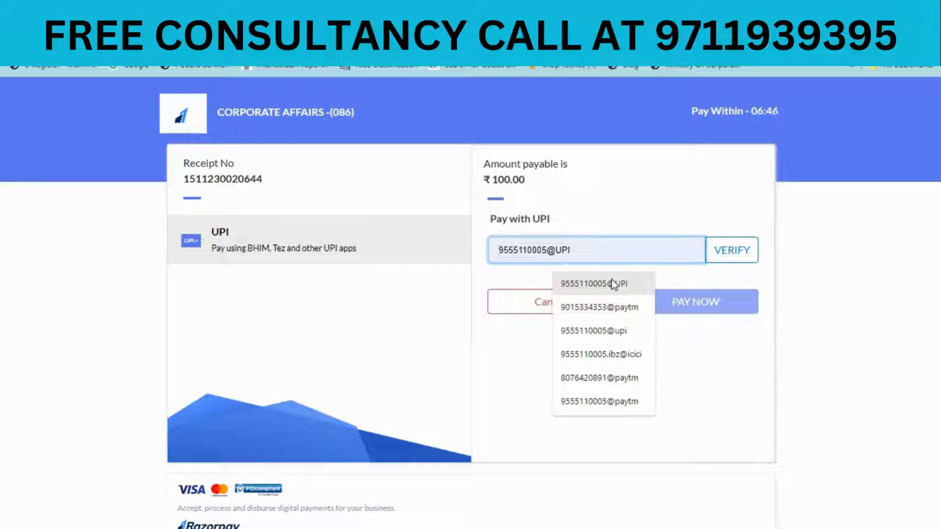
left_click(612, 283)
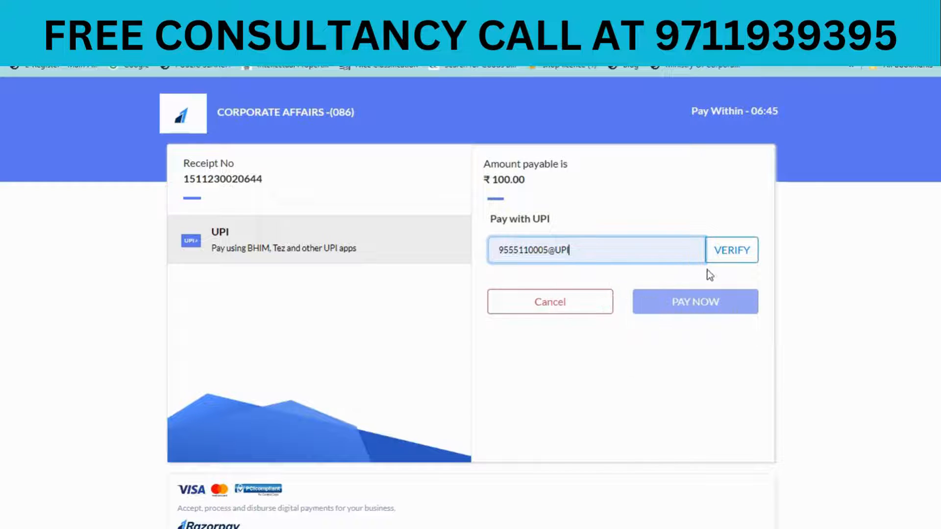
left_click(732, 253)
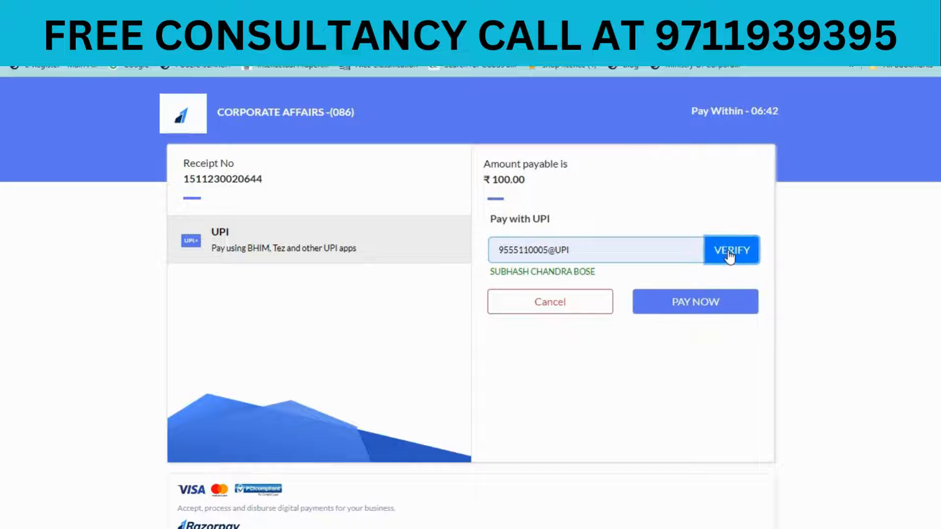
left_click(715, 299)
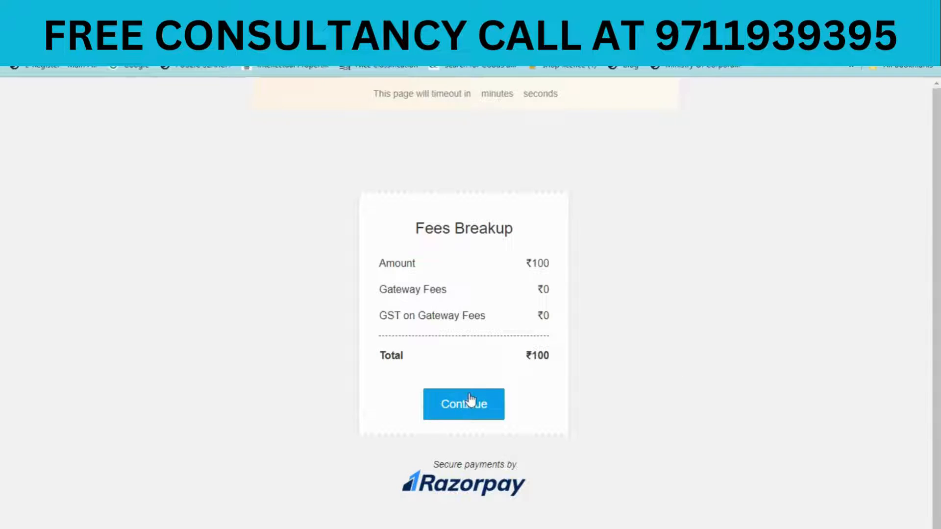
- Accept the fees breakup to complete the payment and acknowledge the transaction message to reach the workspace
left_click(463, 399)
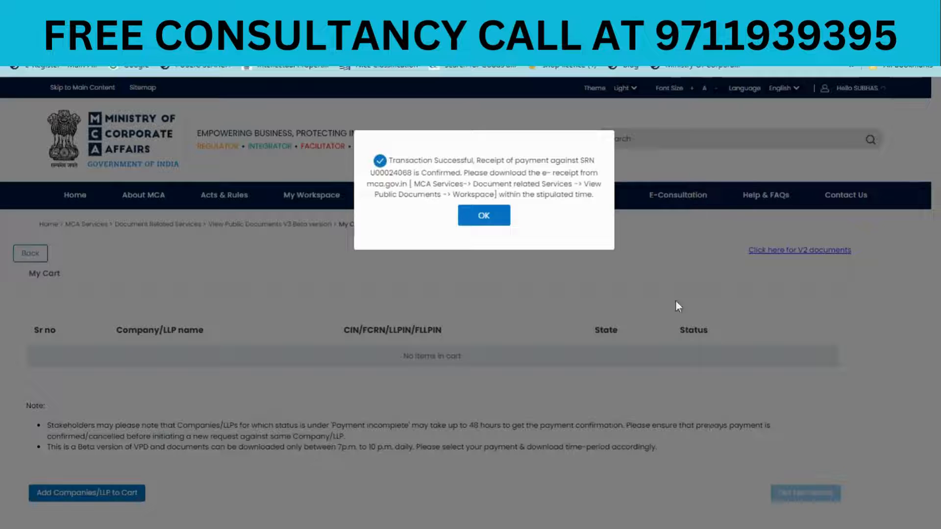
left_click(495, 224)
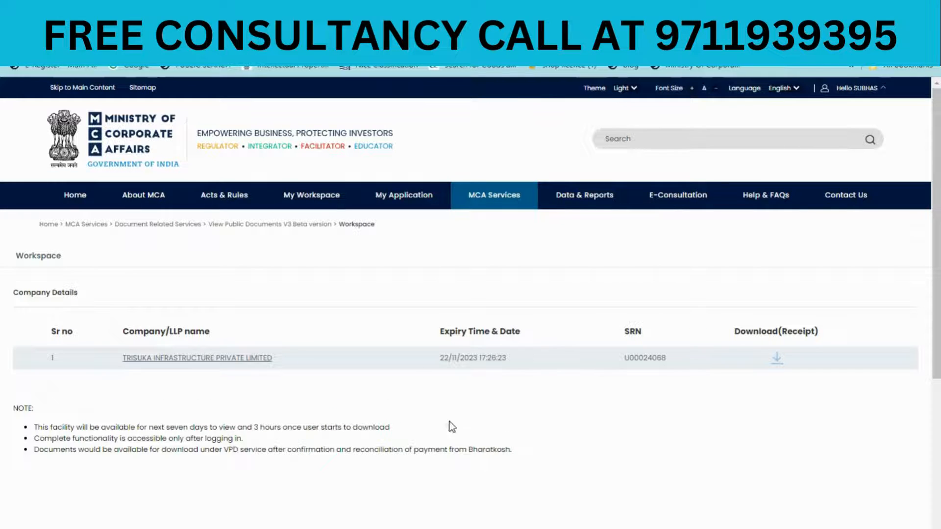
- Download the payment receipt for Trisuka Infrastructure Private Limited, review its fee amount and note, and return to the workspace
left_click(777, 359)
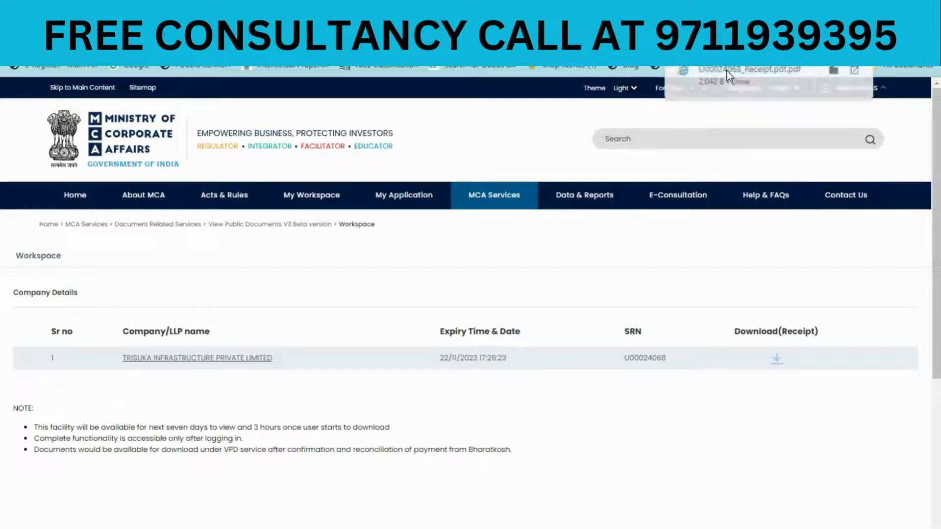
left_click(729, 75)
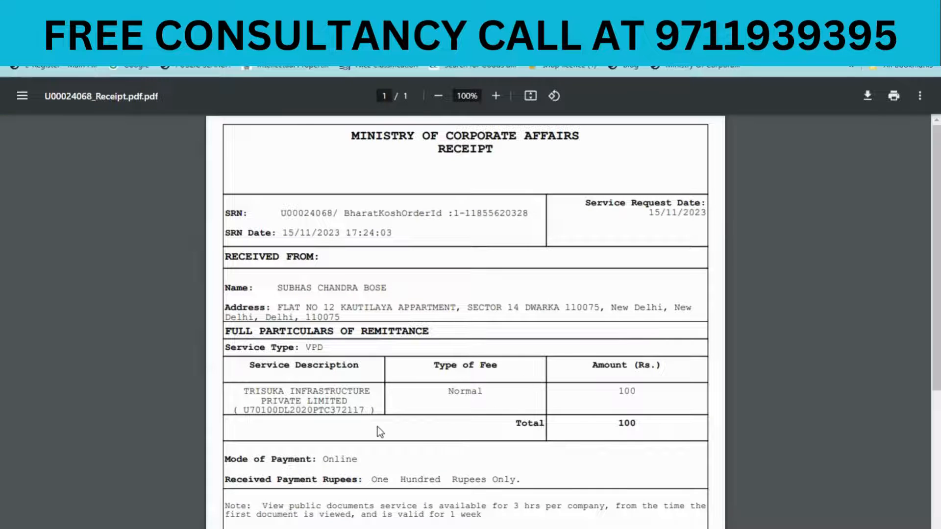
left_click_drag(618, 392, 638, 394)
scroll(523, 480, "down", 5)
scroll(523, 480, "up", 4)
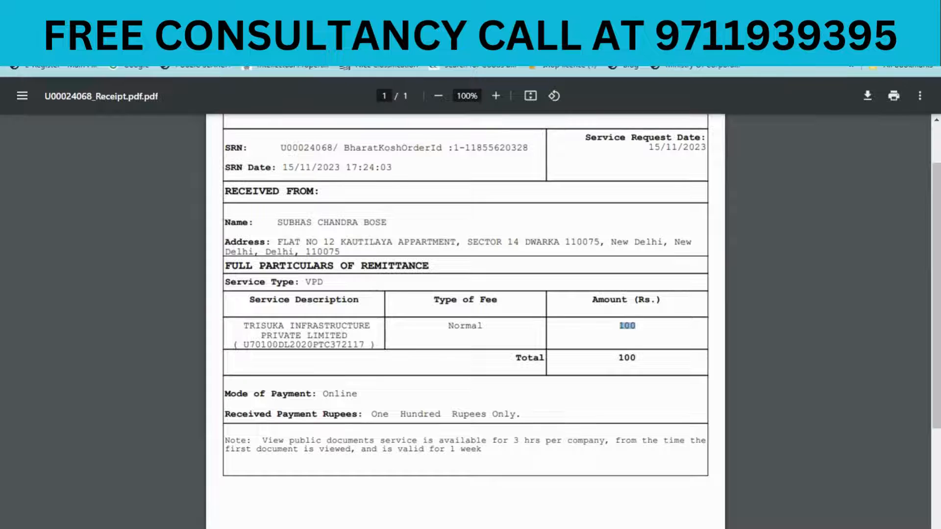
left_click(549, 14)
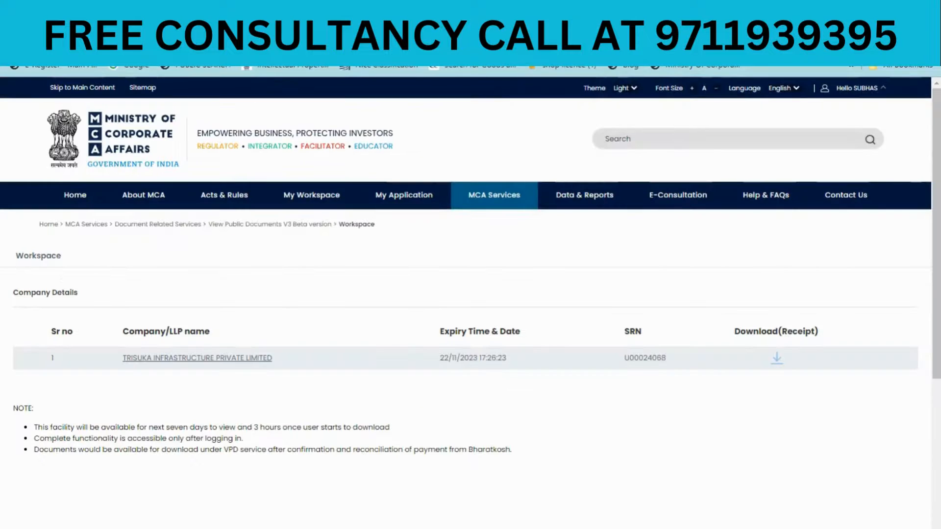
- Read the workspace notes on the viewing period, login requirement and availability of documents for download
scroll(471, 294, "down", 5)
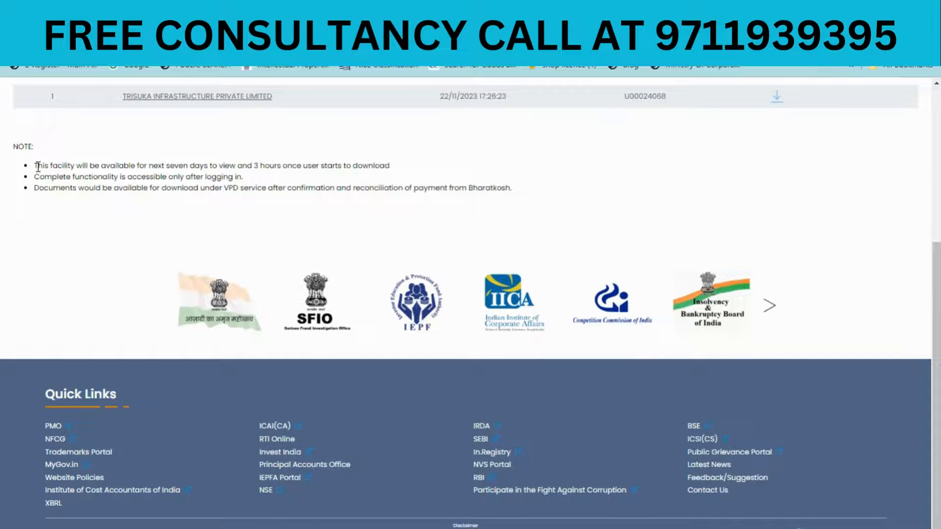
left_click_drag(38, 165, 315, 171)
left_click_drag(344, 170, 382, 169)
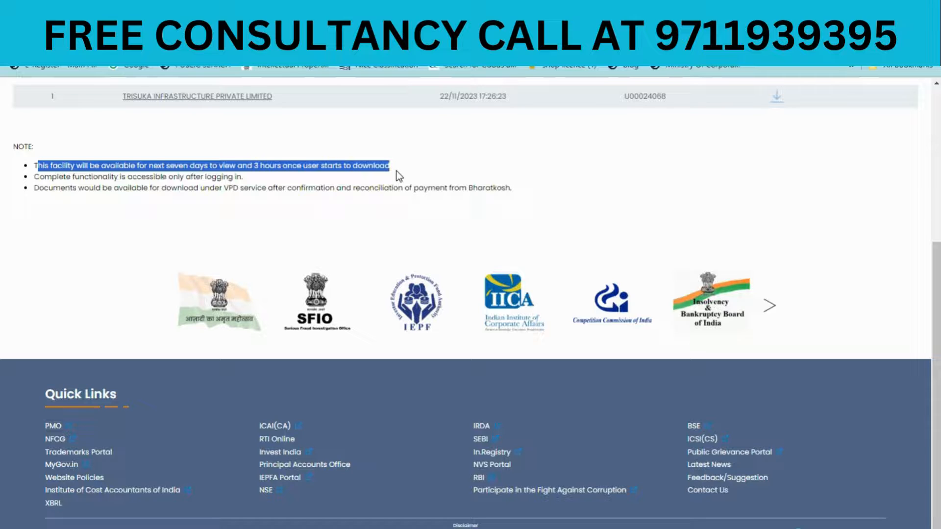
left_click(41, 184)
left_click_drag(33, 178, 245, 182)
double_click(132, 188)
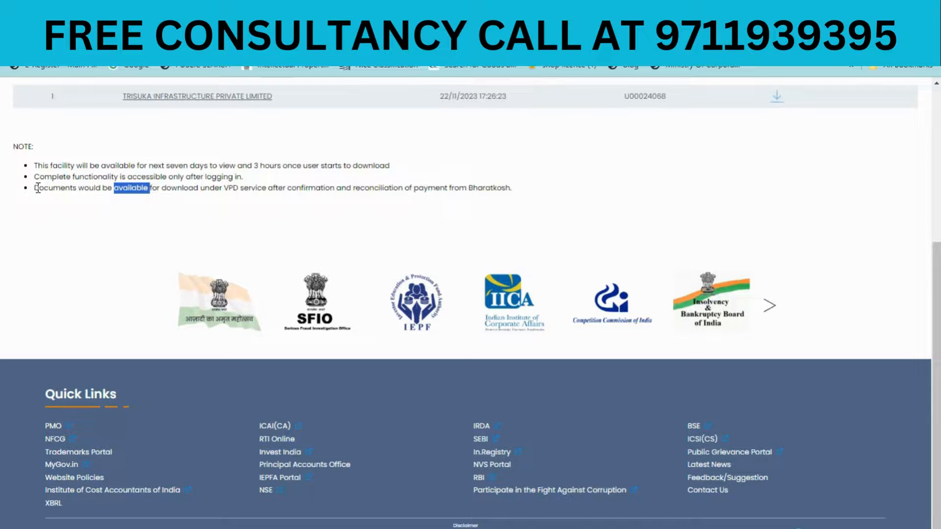
left_click_drag(38, 189, 515, 195)
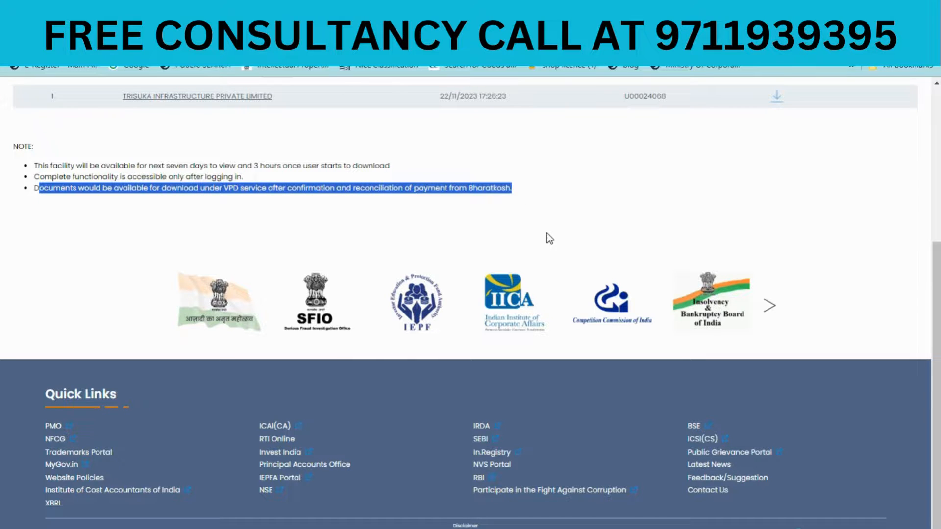
scroll(547, 234, "up", 3)
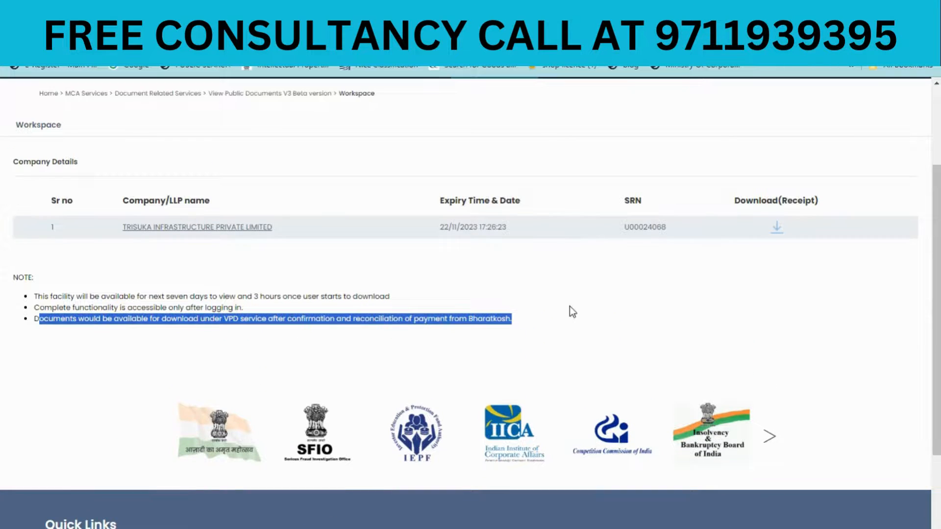